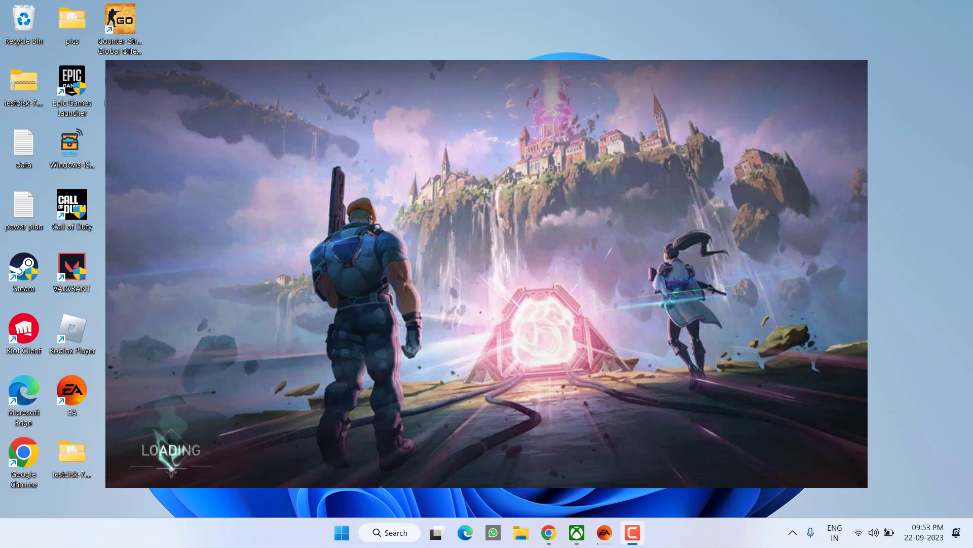
- Reload the Guru3D RTSS page in Chrome and scroll to the 7.3.5 Beta 5 and 7.3.4 Final download buttons
{"action": "left_click", "coordinate": [548, 533]}
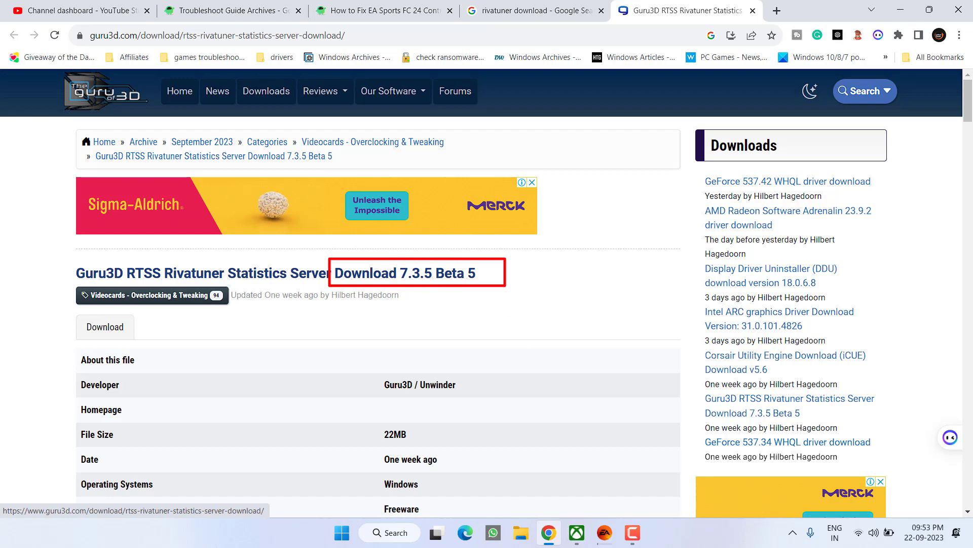
{"action": "left_click", "coordinate": [104, 327]}
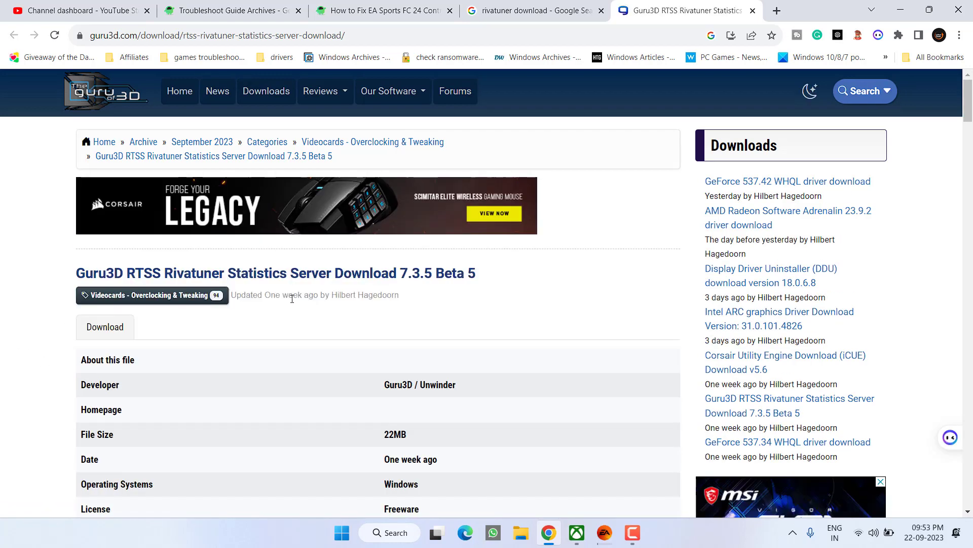
{"action": "scroll", "coordinate": [291, 303], "scroll_direction": "down", "scroll_amount": 6}
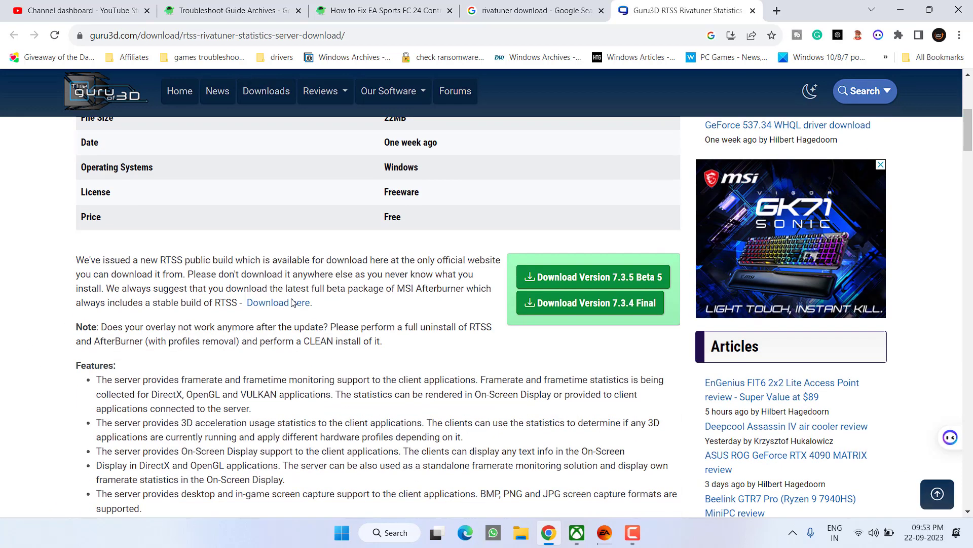
- Save the RTSS 7.3.5 Beta 5 zip to the Desktop and minimize Chrome
{"action": "left_click", "coordinate": [612, 307]}
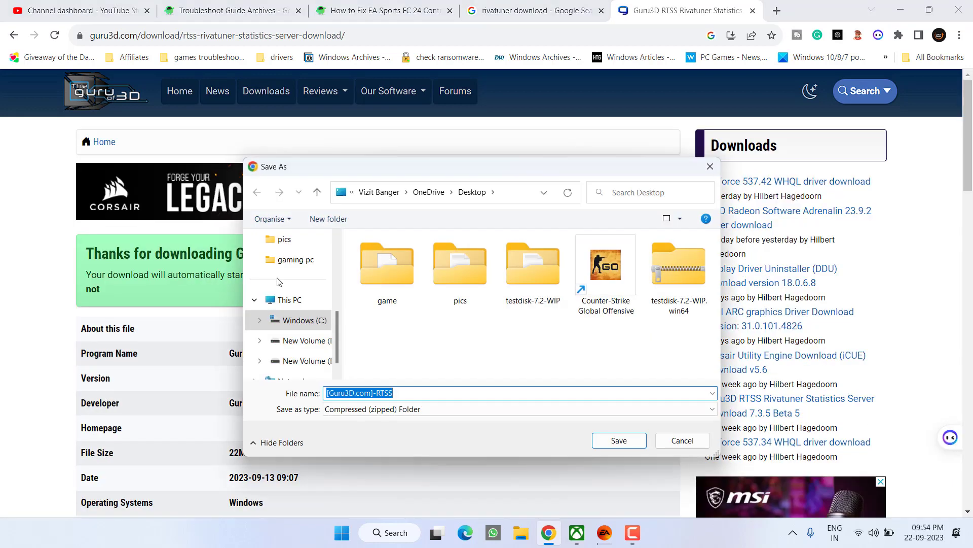
{"action": "left_click", "coordinate": [282, 283]}
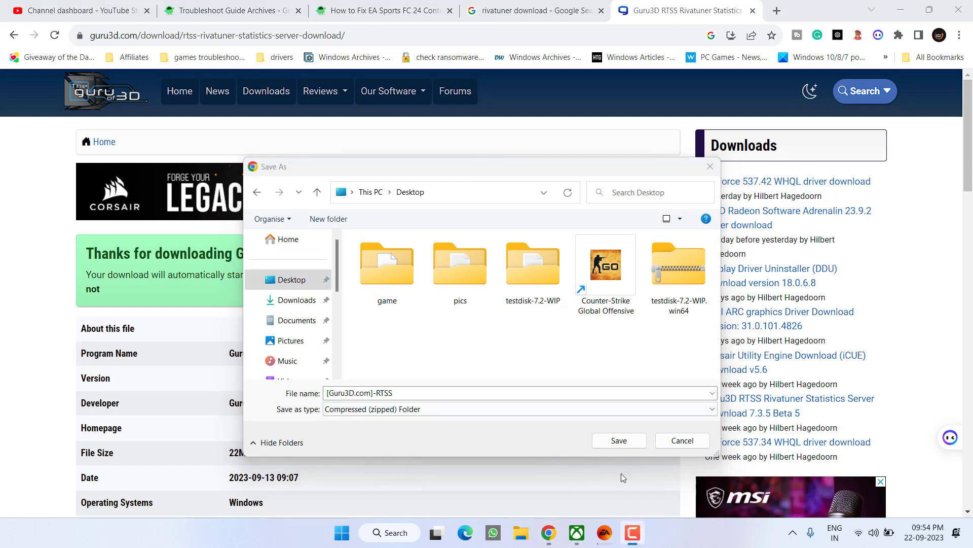
{"action": "left_click", "coordinate": [629, 440]}
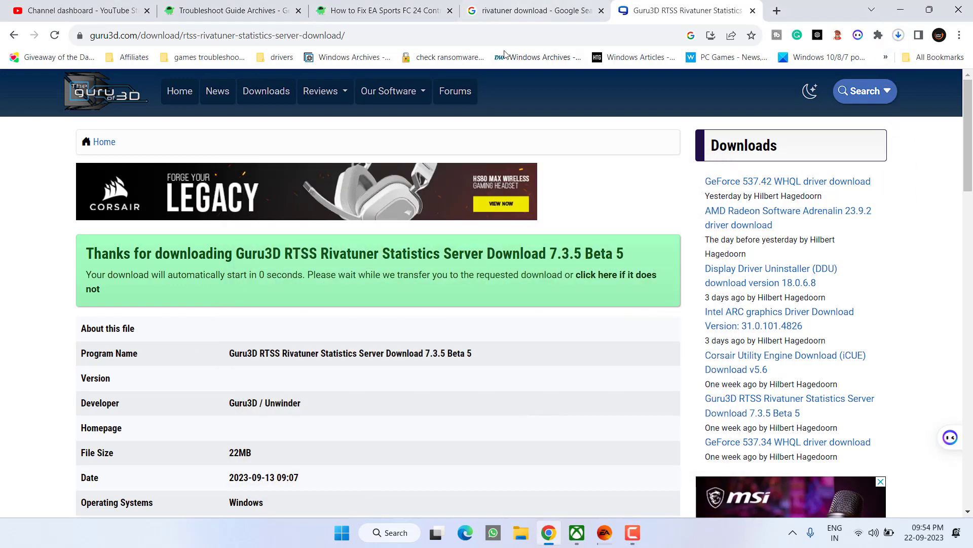
{"action": "left_click", "coordinate": [900, 10]}
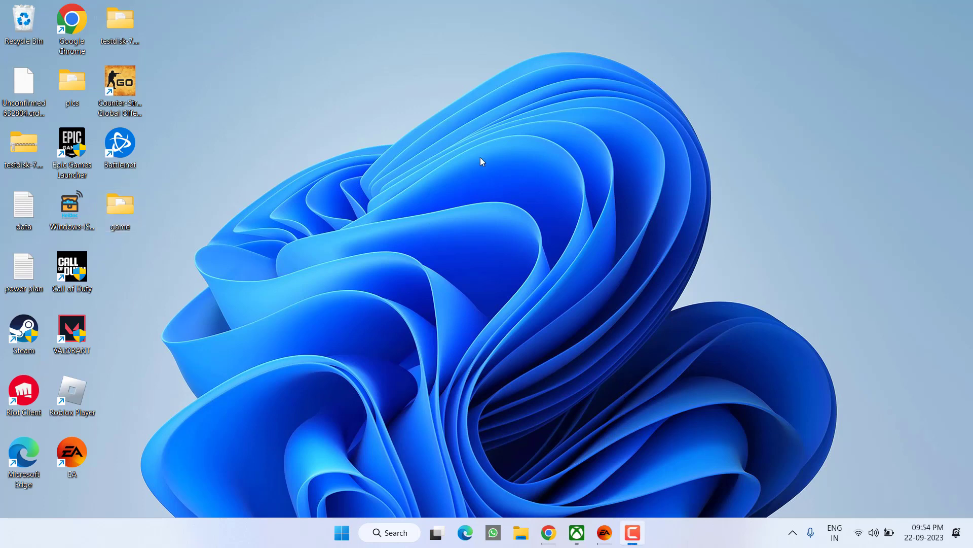
- Search C:\Windows for 'vgkboot' in File Explorer to find vgkbootstatus.dat
{"action": "key", "text": "super+e"}
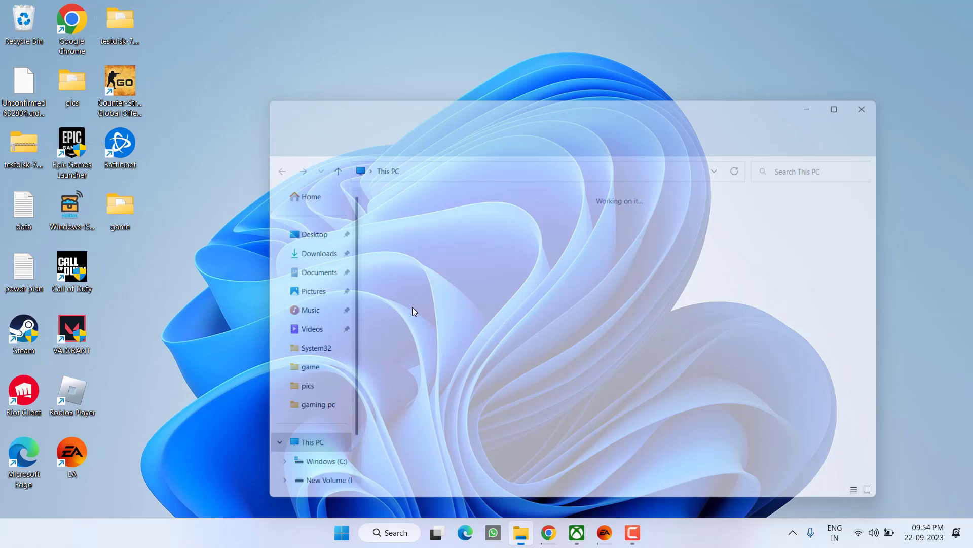
{"action": "left_click", "coordinate": [425, 219]}
{"action": "double_click", "coordinate": [425, 219]}
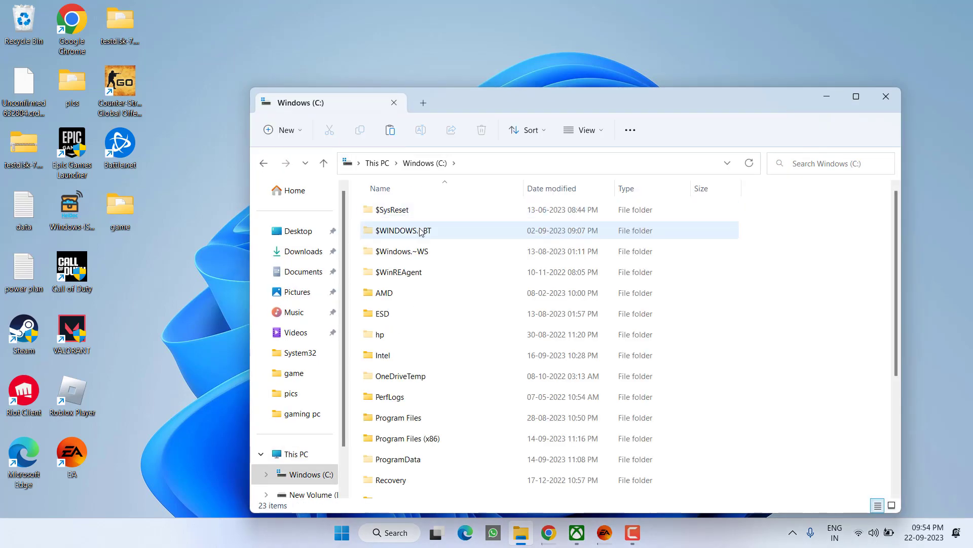
{"action": "key", "text": "w"}
{"action": "double_click", "coordinate": [390, 408]}
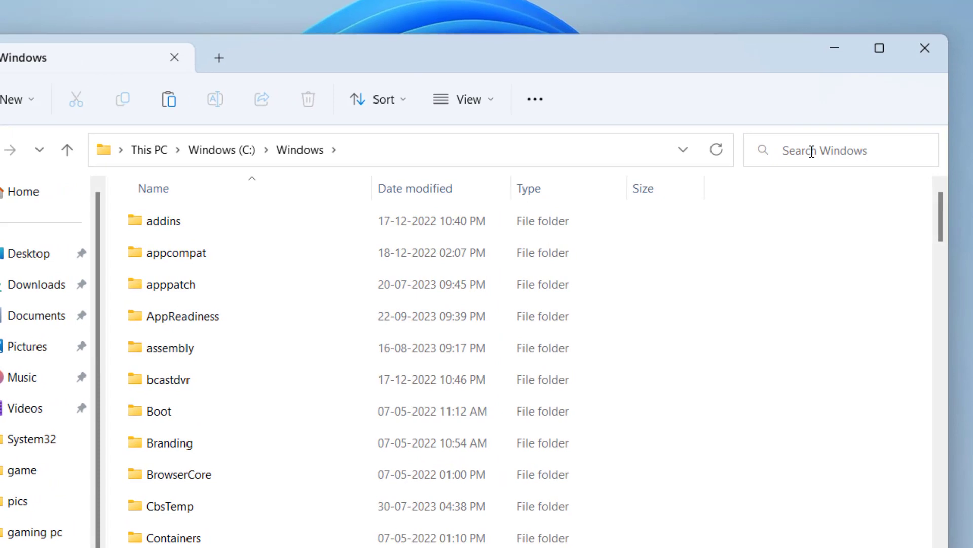
{"action": "left_click", "coordinate": [811, 151]}
{"action": "type", "text": "vgkb"}
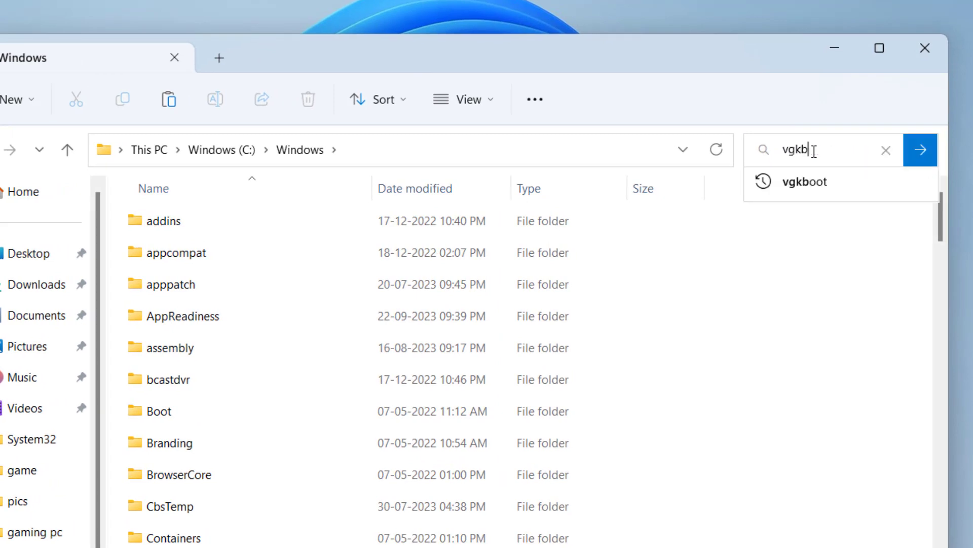
{"action": "type", "text": "oot"}
{"action": "key", "text": "BackSpace"}
{"action": "type", "text": "t"}
{"action": "key", "text": "Return"}
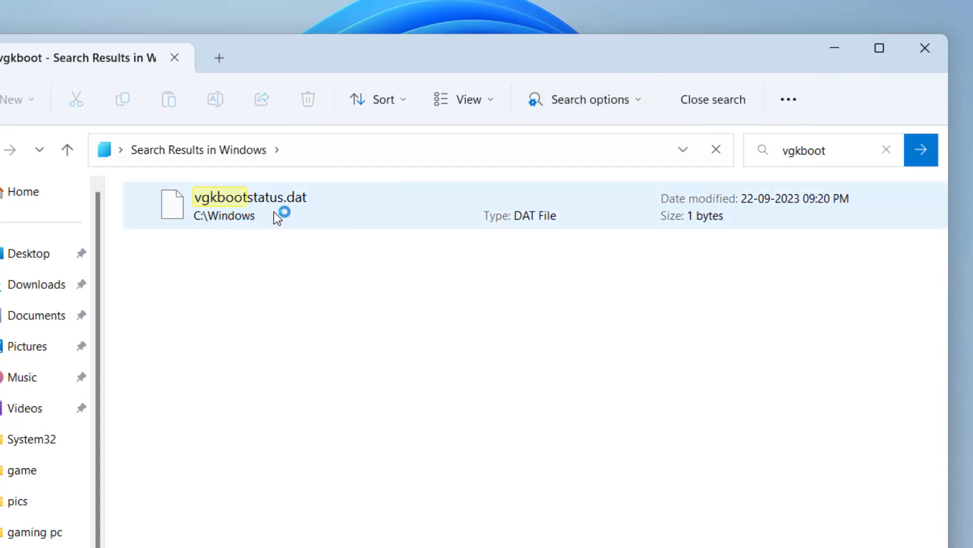
- Delete vgkbootstatus.dat with administrator permission and close File Explorer
{"action": "right_click", "coordinate": [251, 211]}
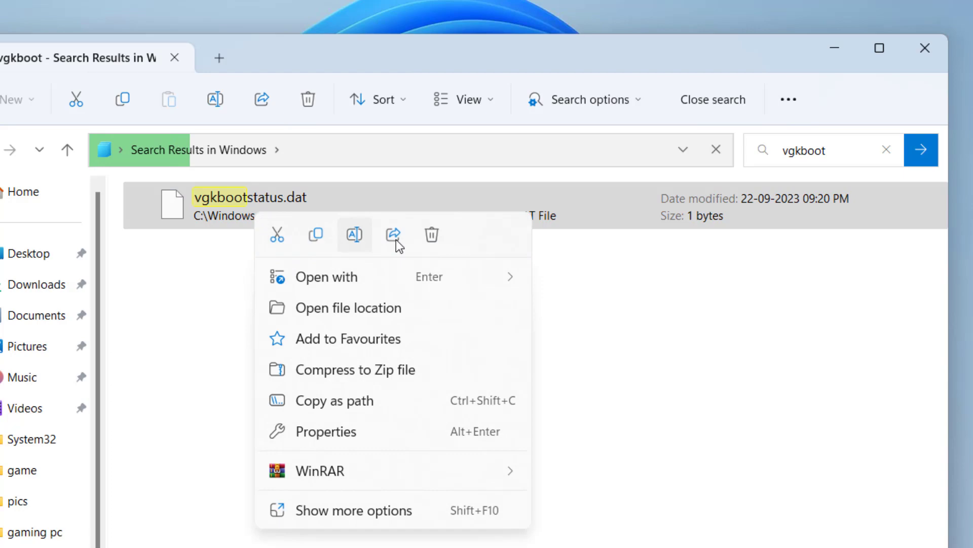
{"action": "left_click", "coordinate": [432, 236]}
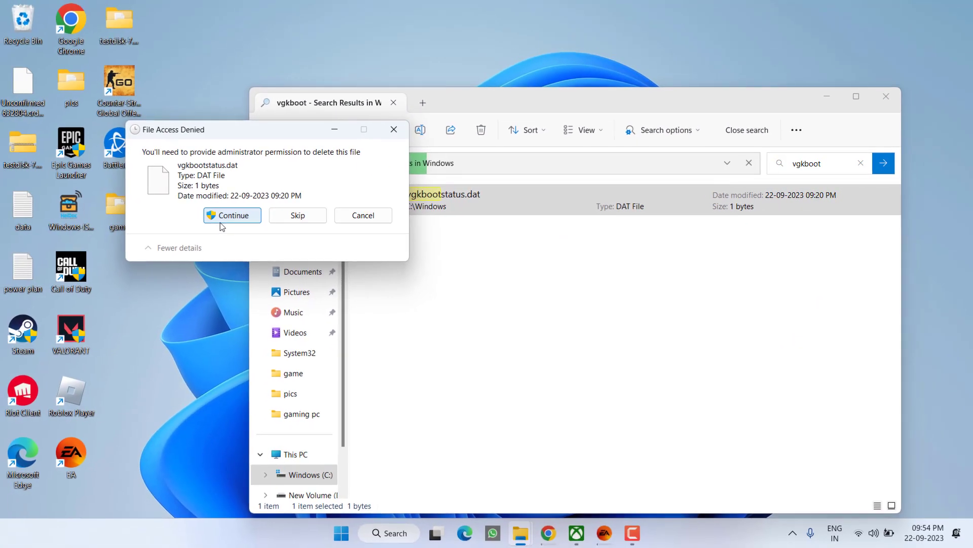
{"action": "left_click", "coordinate": [229, 219]}
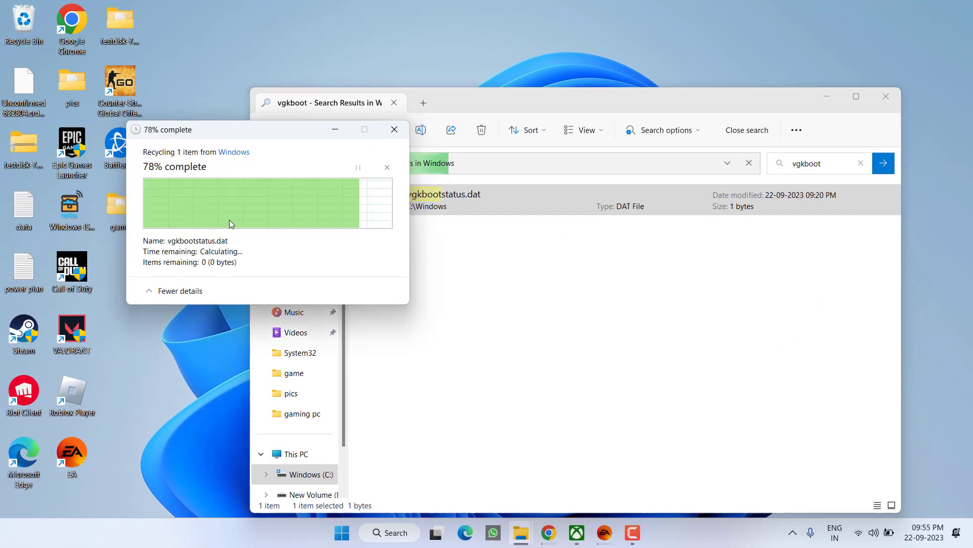
{"action": "left_click", "coordinate": [886, 97]}
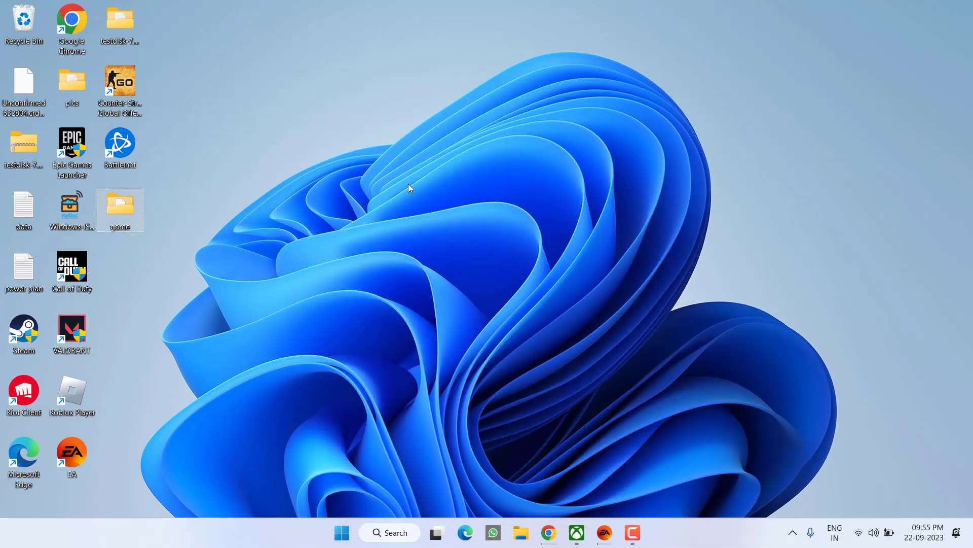
- Launch Riot Client from its desktop shortcut and minimize its window
{"action": "double_click", "coordinate": [30, 394]}
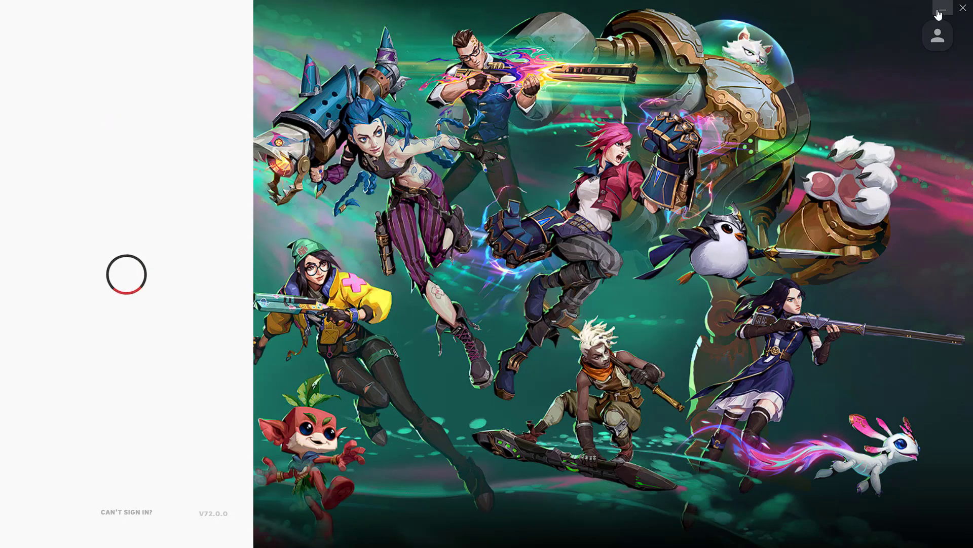
{"action": "left_click", "coordinate": [939, 10]}
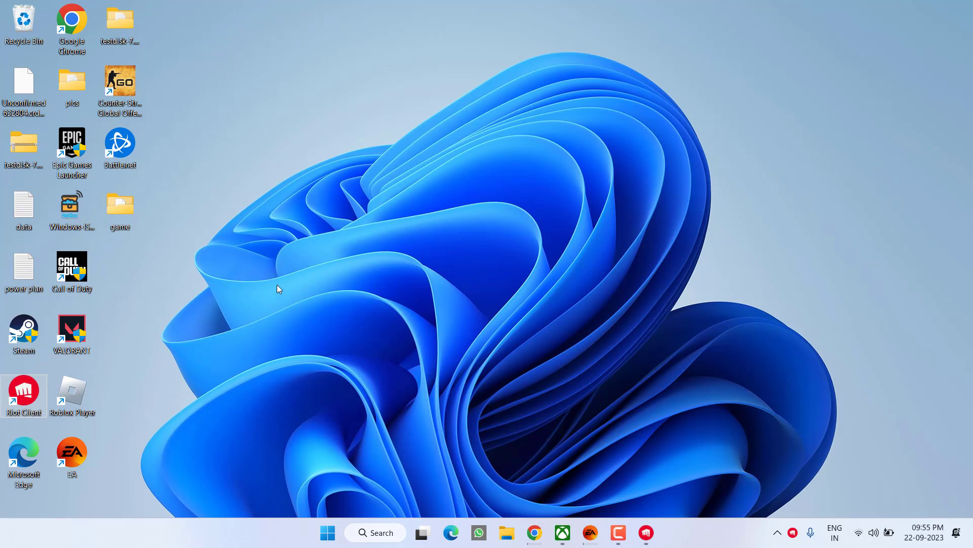
- Enable Run as administrator and Disable full-screen optimisations in the Riot Client shortcut's Compatibility settings
{"action": "right_click", "coordinate": [24, 393]}
{"action": "left_click", "coordinate": [76, 330]}
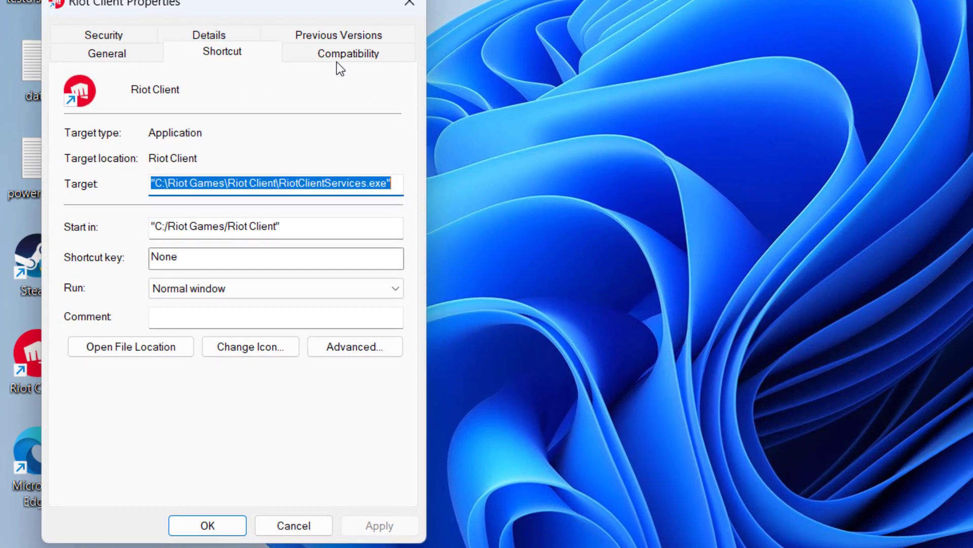
{"action": "left_click", "coordinate": [223, 193]}
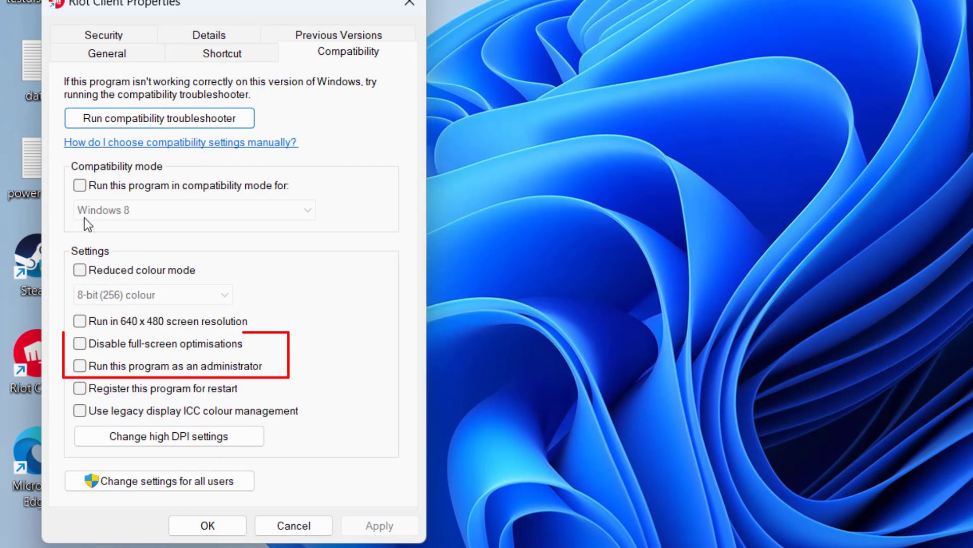
{"action": "left_click", "coordinate": [169, 361]}
{"action": "left_click", "coordinate": [166, 342]}
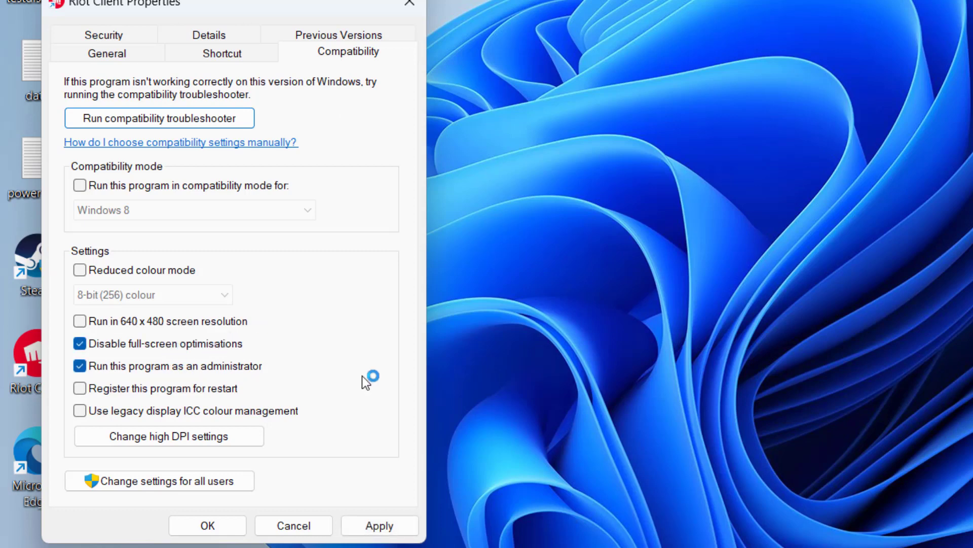
{"action": "left_click", "coordinate": [380, 525]}
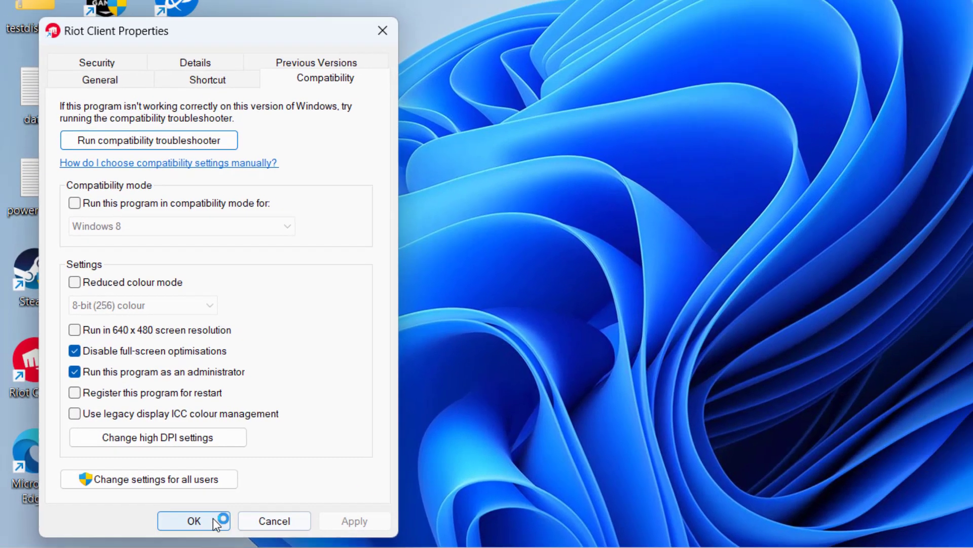
{"action": "left_click", "coordinate": [213, 522]}
{"action": "left_click", "coordinate": [643, 530]}
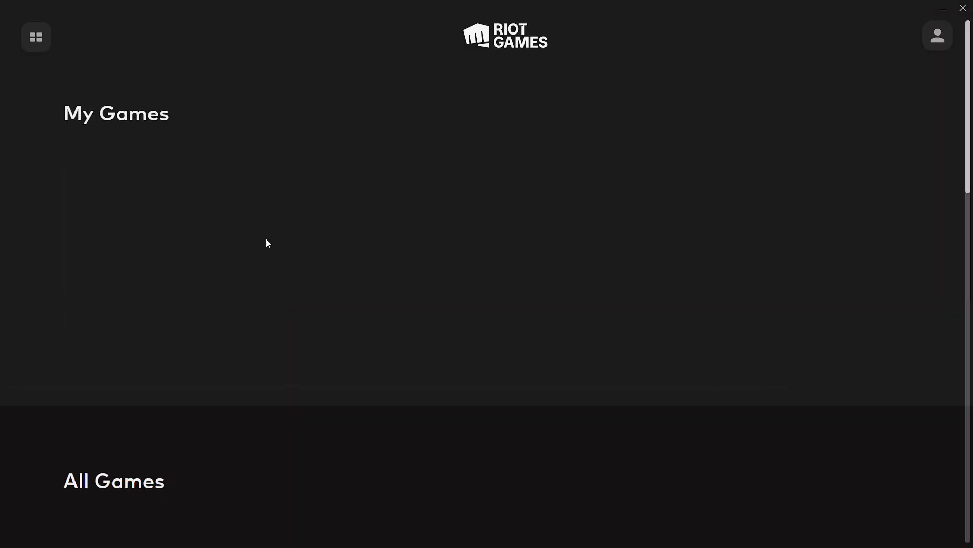
- Open VALORANT under My Games and start its update
{"action": "left_click", "coordinate": [126, 249]}
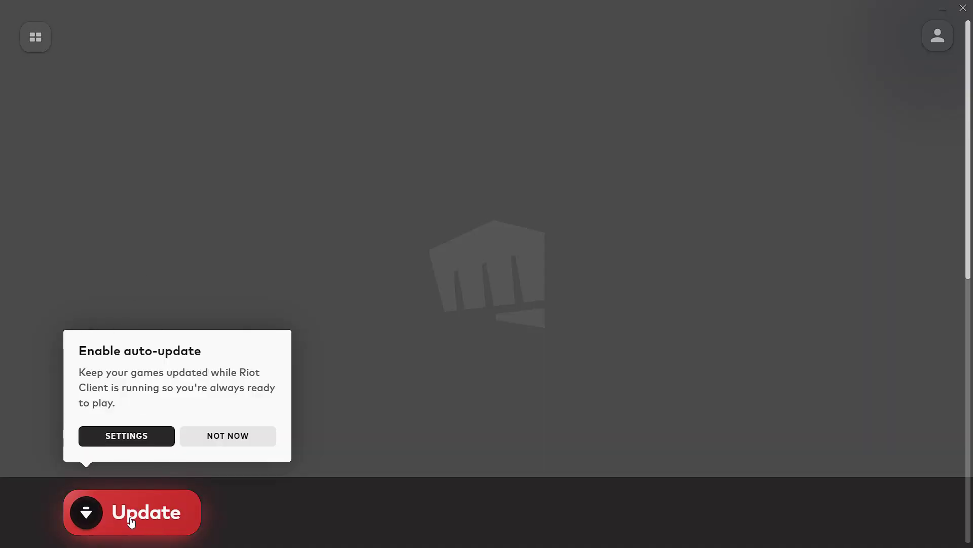
{"action": "left_click", "coordinate": [131, 519]}
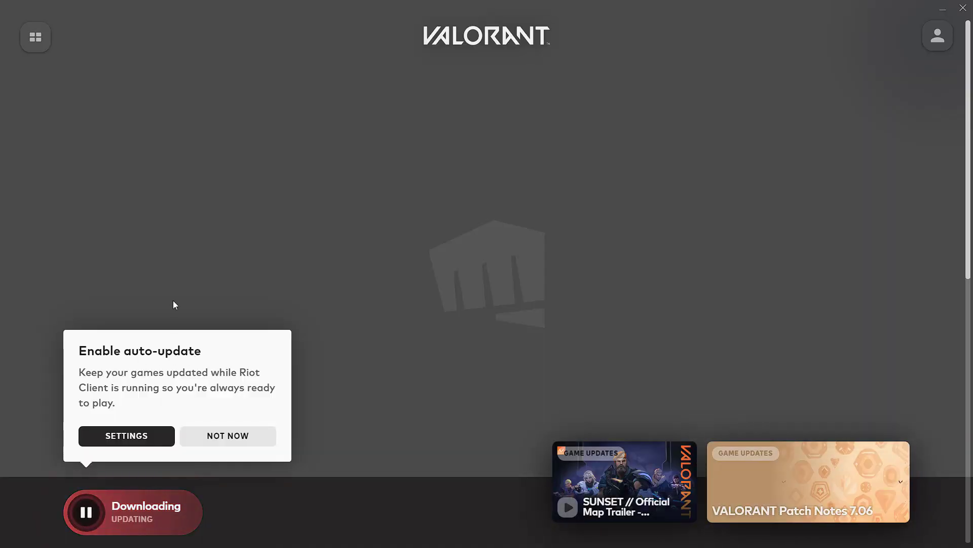
- Minimize Riot Client and close the Riot sign-in success page in Edge
{"action": "left_click", "coordinate": [942, 9]}
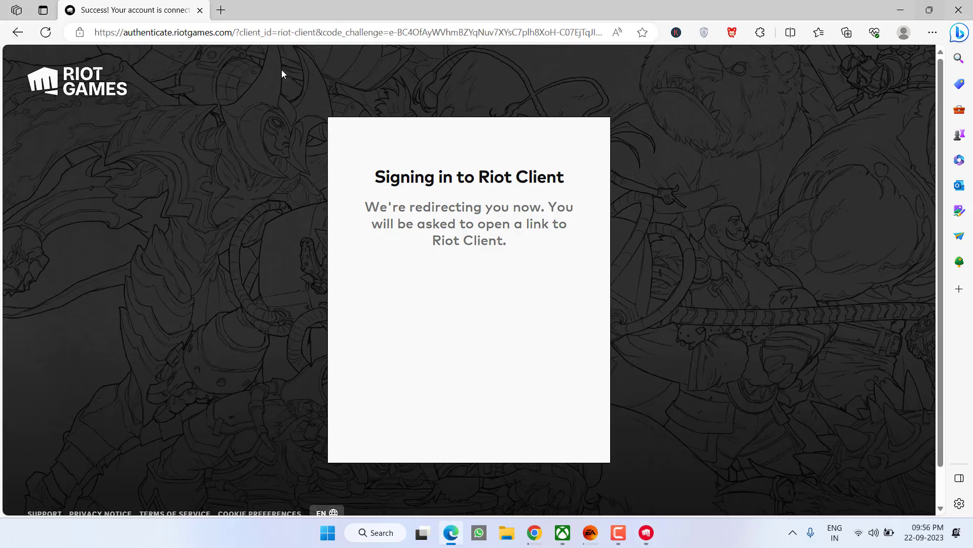
{"action": "left_click", "coordinate": [958, 10]}
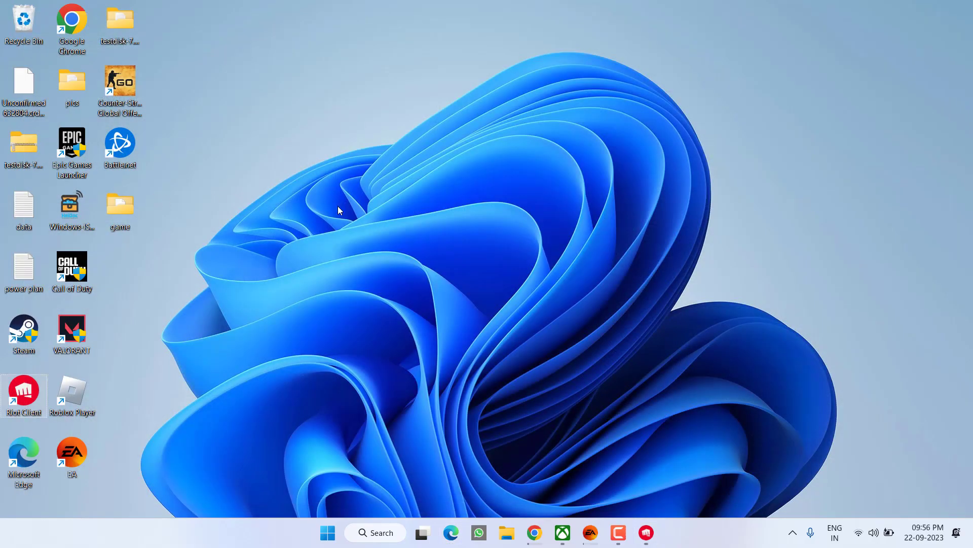